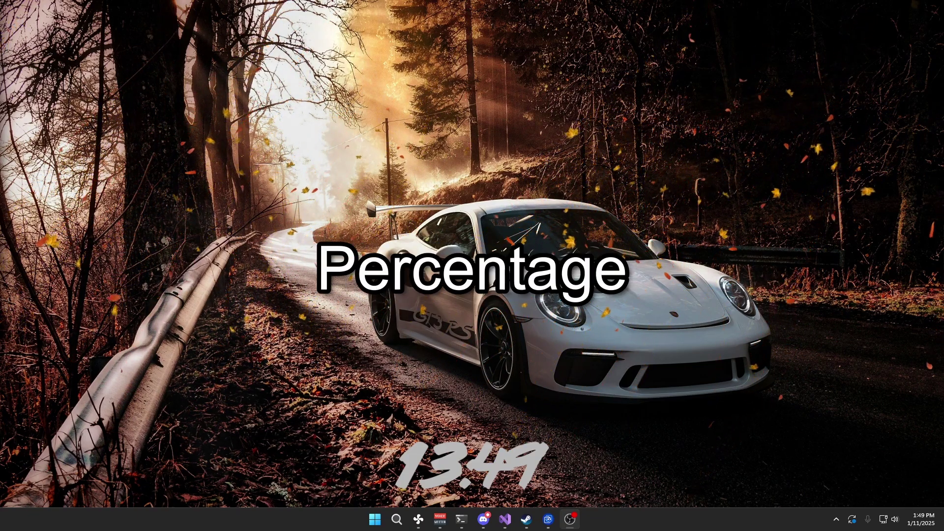
Launch Google Chrome by searching 'google chrome' from the Start menu
{"action": "key", "text": "super"}
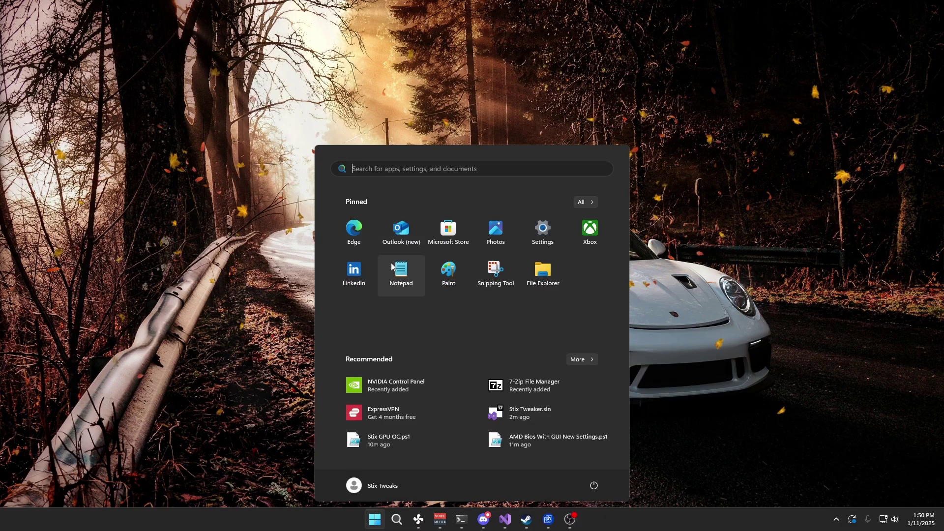
{"action": "type", "text": "google chrome"}
{"action": "left_click", "coordinate": [361, 241]}
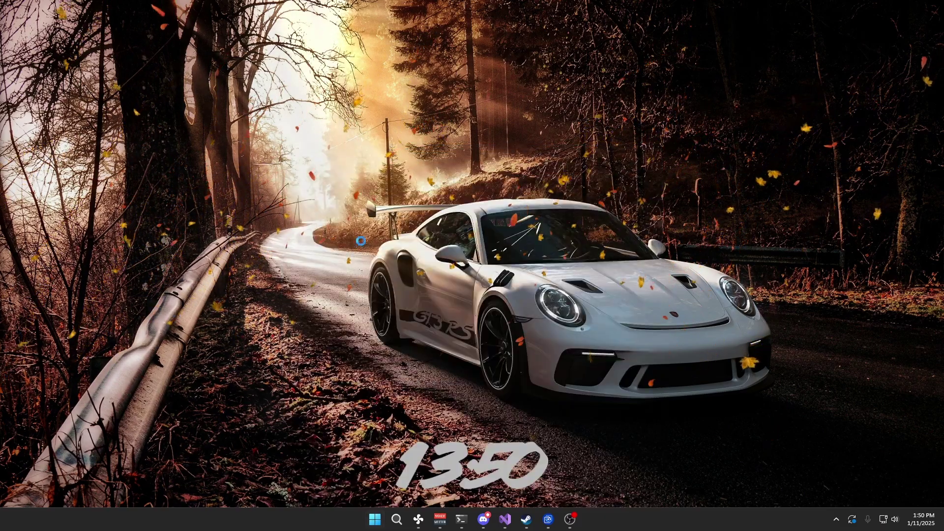
Search for MSI Afterburner and download MSIAfterburnerSetup.zip version 4.6.5 (Final)
{"action": "type", "text": "msi"}
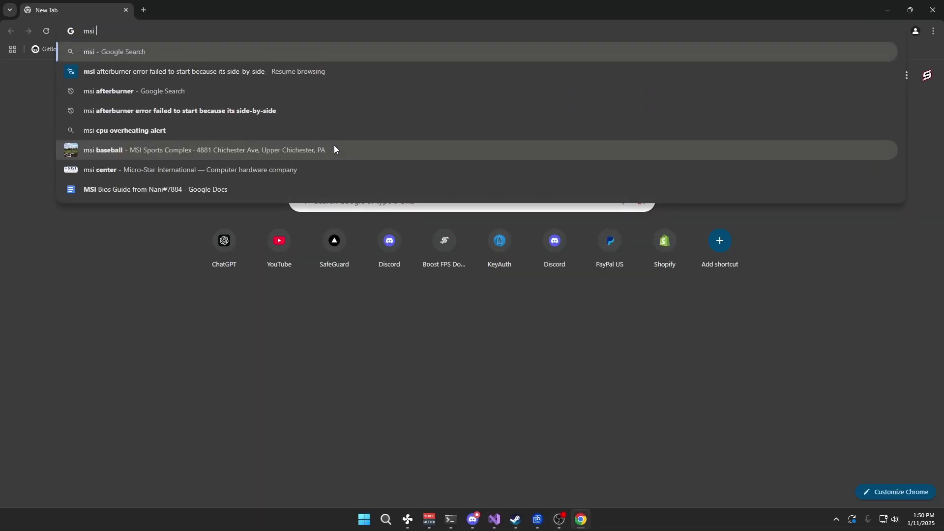
{"action": "type", "text": " aftr"}
{"action": "left_click", "coordinate": [250, 69]}
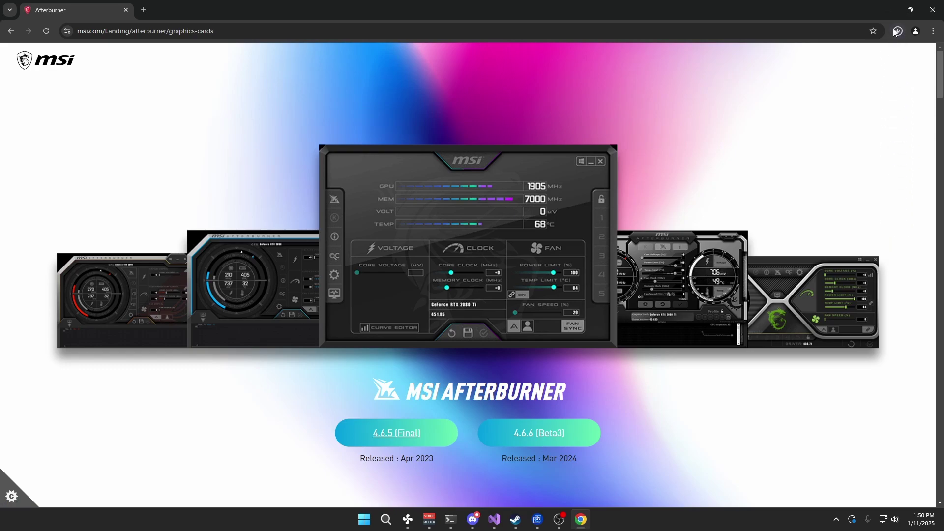
{"action": "left_click", "coordinate": [897, 31]}
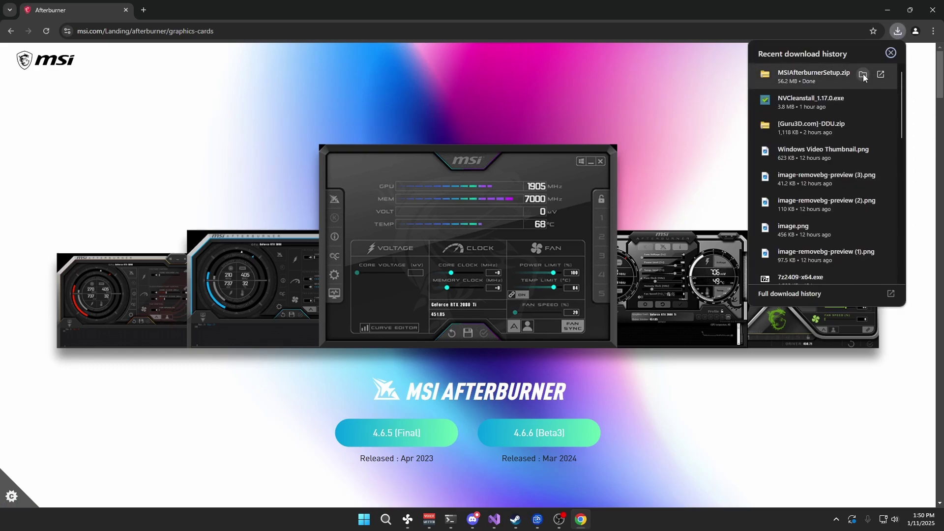
Extract MSIAfterburnerSetup.zip, replacing the old file, and run MSIAfterburnerInstaller465.exe
{"action": "left_click", "coordinate": [863, 74]}
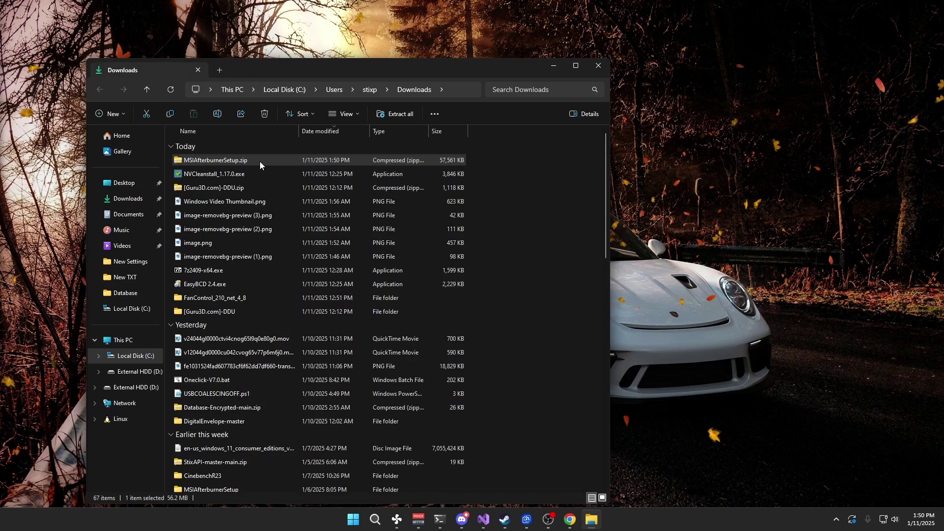
{"action": "right_click", "coordinate": [260, 162]}
{"action": "left_click", "coordinate": [305, 273]}
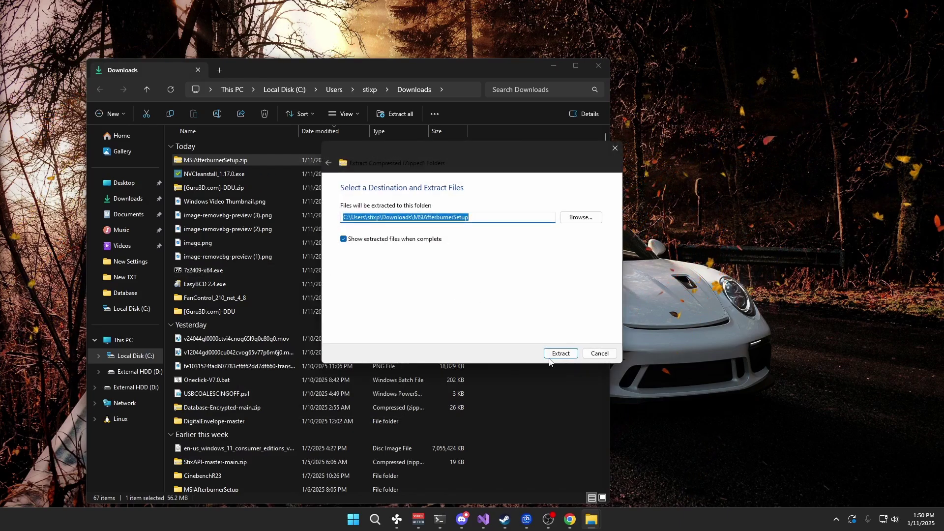
{"action": "left_click", "coordinate": [552, 355]}
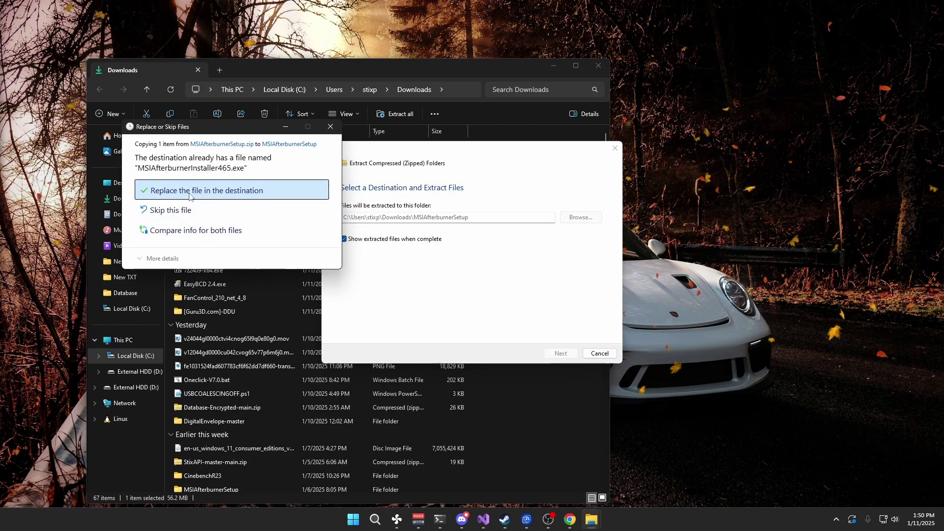
{"action": "left_click", "coordinate": [189, 196]}
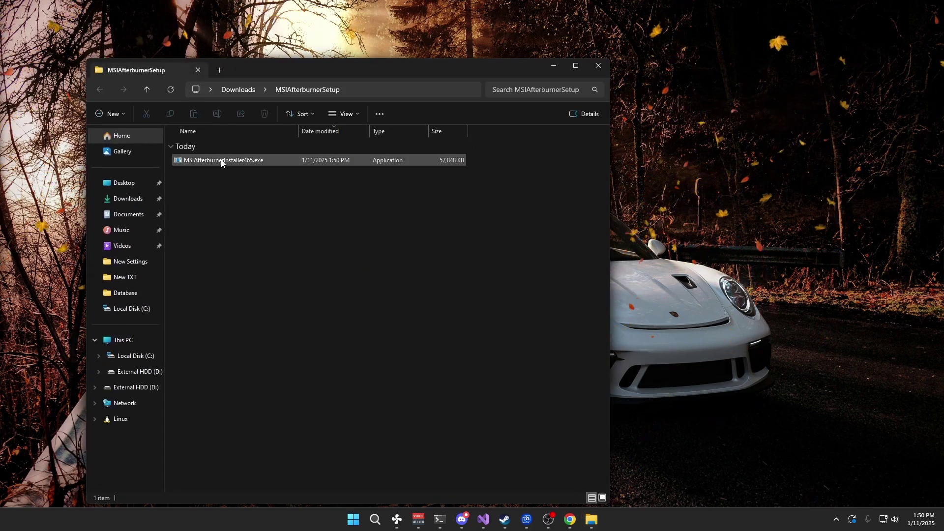
{"action": "double_click", "coordinate": [222, 161]}
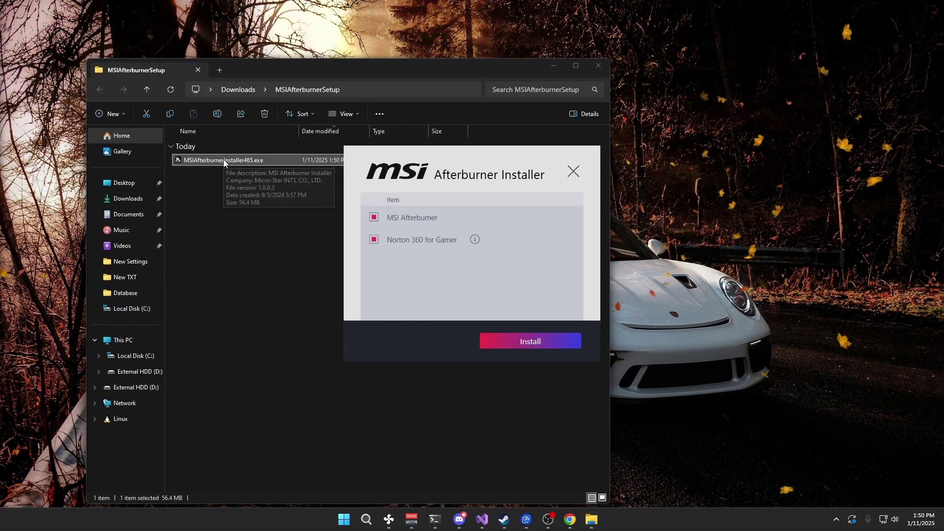
Deselect Norton 360 for Gamer and start the MSI Afterburner installation
{"action": "left_click", "coordinate": [372, 240]}
{"action": "left_click", "coordinate": [530, 342]}
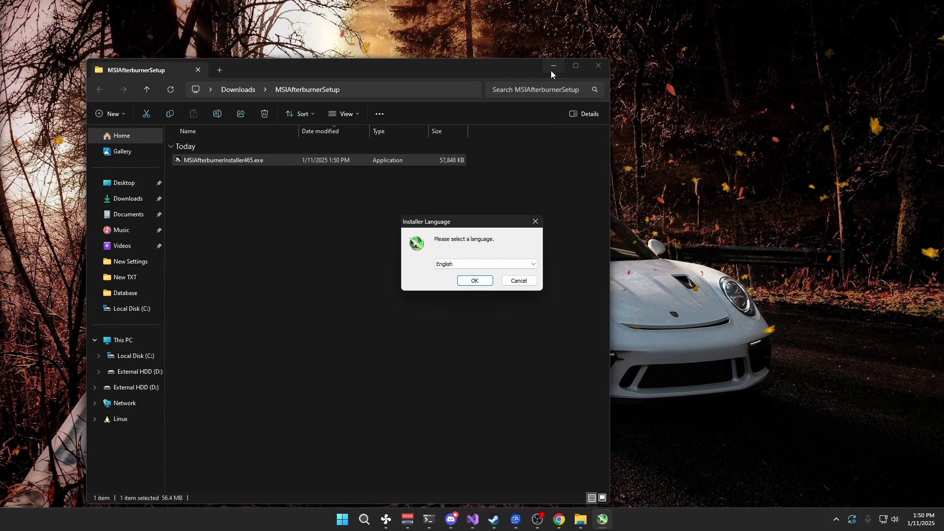
{"action": "left_click", "coordinate": [551, 68]}
{"action": "left_click", "coordinate": [553, 67]}
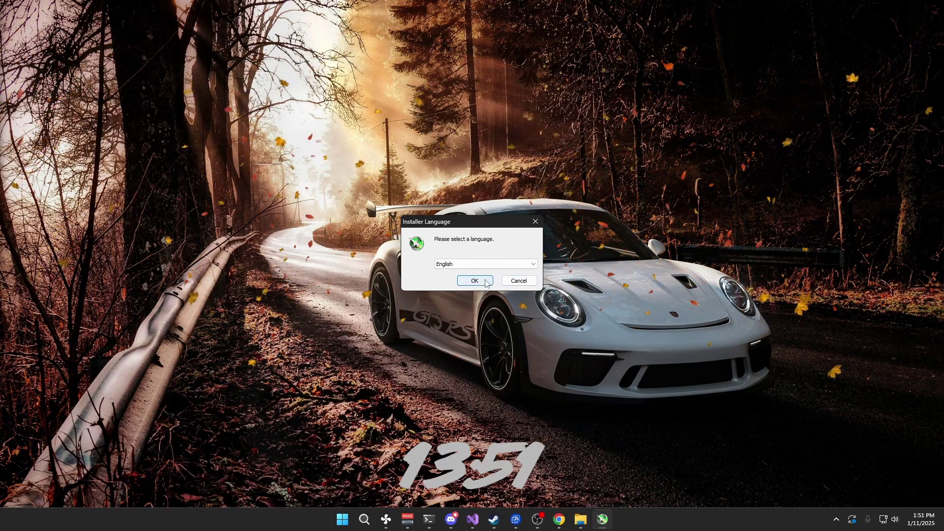
Finish the setup wizard in English, accepting the license, default components and location
{"action": "left_click", "coordinate": [486, 283]}
{"action": "left_click", "coordinate": [525, 338]}
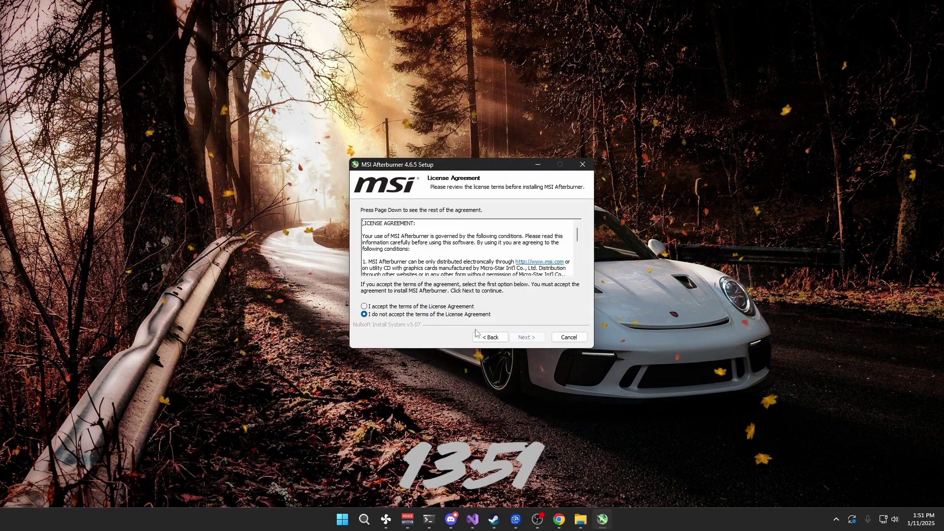
{"action": "left_click", "coordinate": [422, 306]}
{"action": "left_click", "coordinate": [528, 338]}
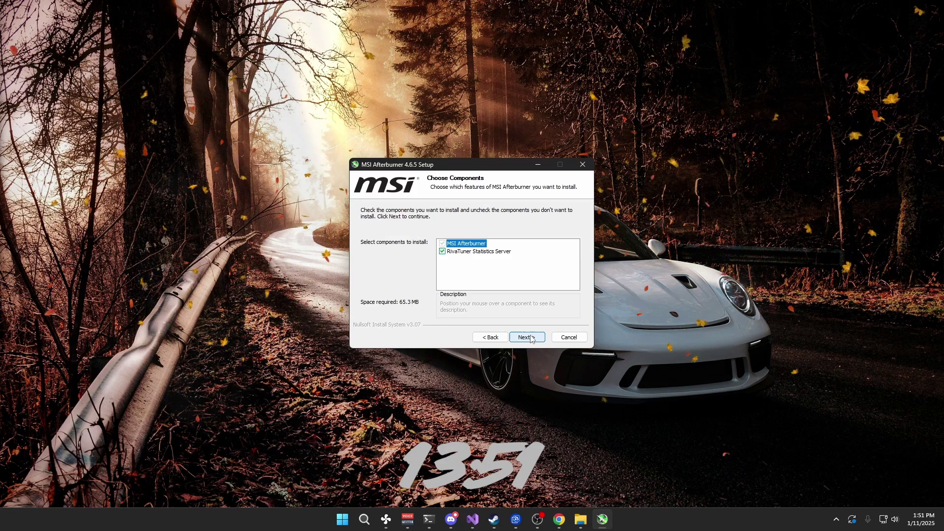
{"action": "left_click", "coordinate": [530, 338]}
{"action": "left_click", "coordinate": [528, 339]}
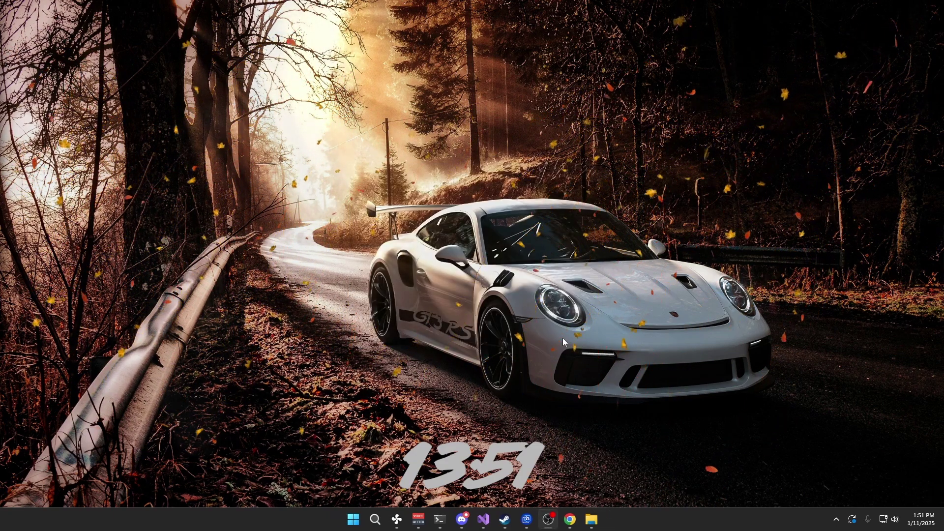
Launch MSI Afterburner from Start and apply Power Limit 108% with Temp Limit 90 °C
{"action": "key", "text": "super"}
{"action": "type", "text": "msi"}
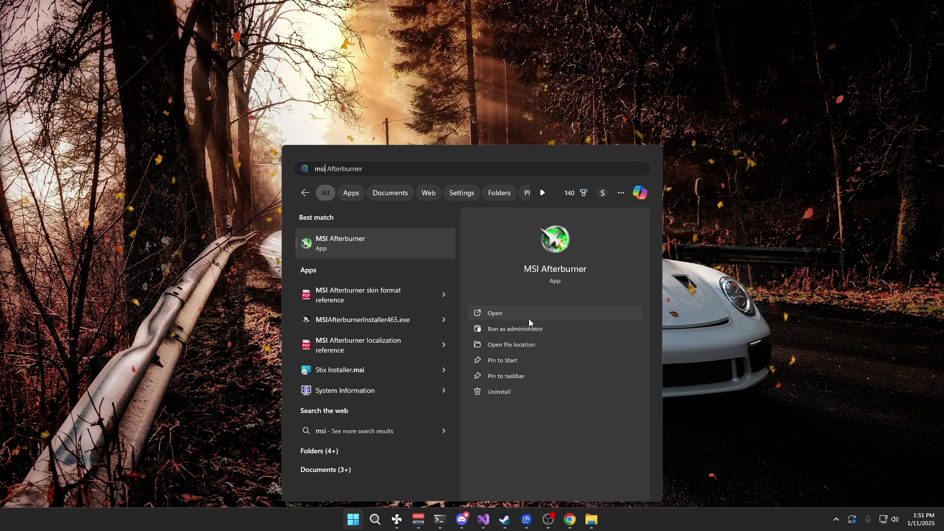
{"action": "left_click", "coordinate": [527, 325]}
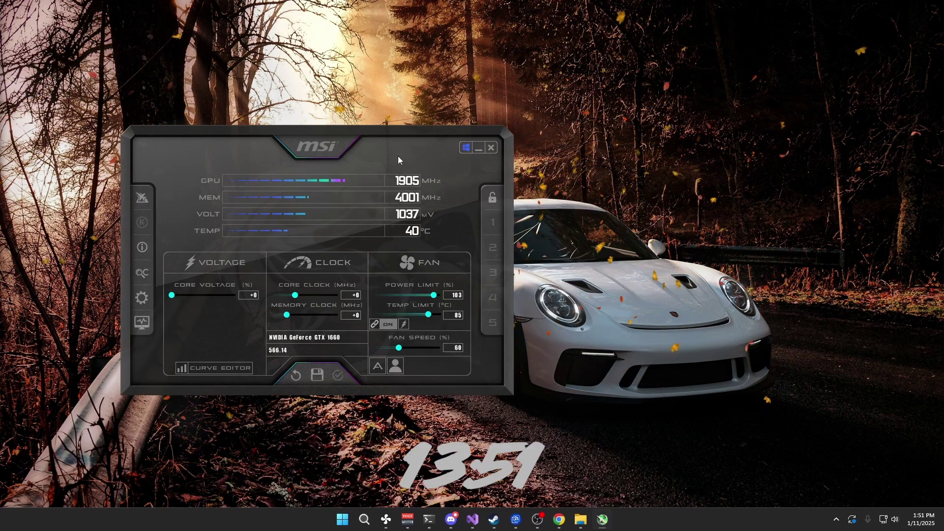
{"action": "left_click_drag", "start_coordinate": [398, 159], "coordinate": [378, 132]}
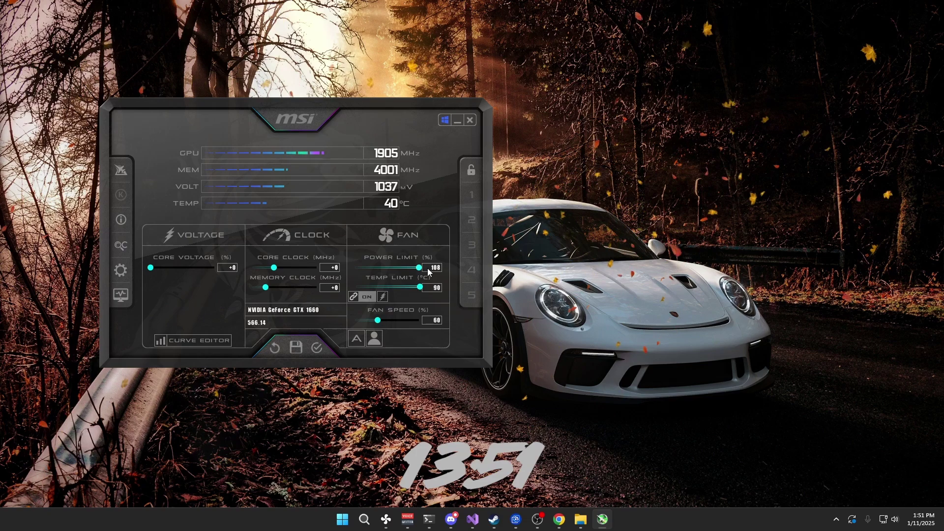
{"action": "left_click", "coordinate": [321, 352]}
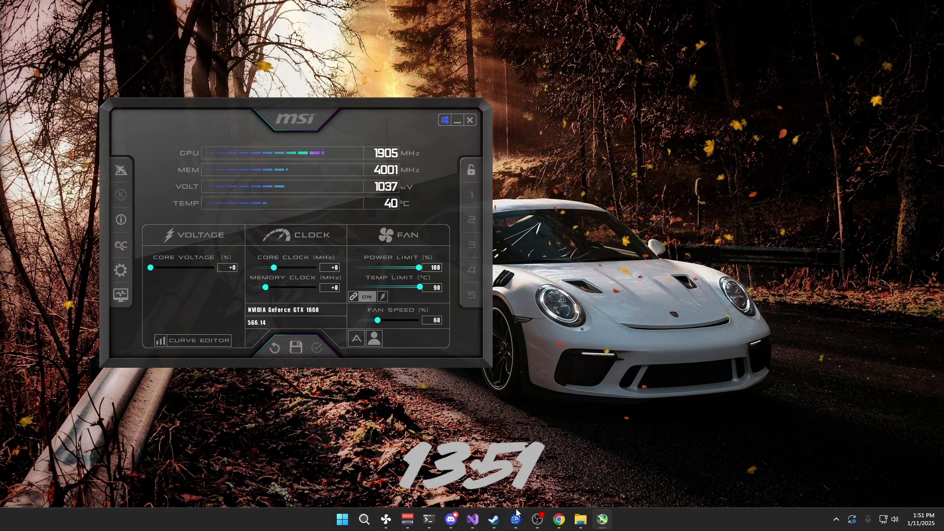
Search 'furmark' in a new tab and download FurMark_2.4.3.0_Win64_Setup.exe from the US-5 server
{"action": "left_click", "coordinate": [559, 519]}
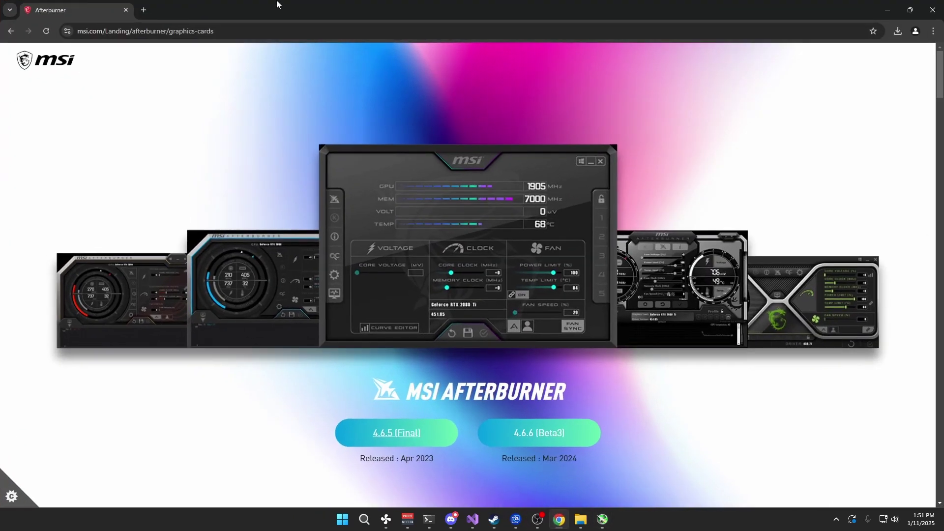
{"action": "left_click", "coordinate": [148, 12]}
{"action": "type", "text": "furmark"}
{"action": "key", "text": "Return"}
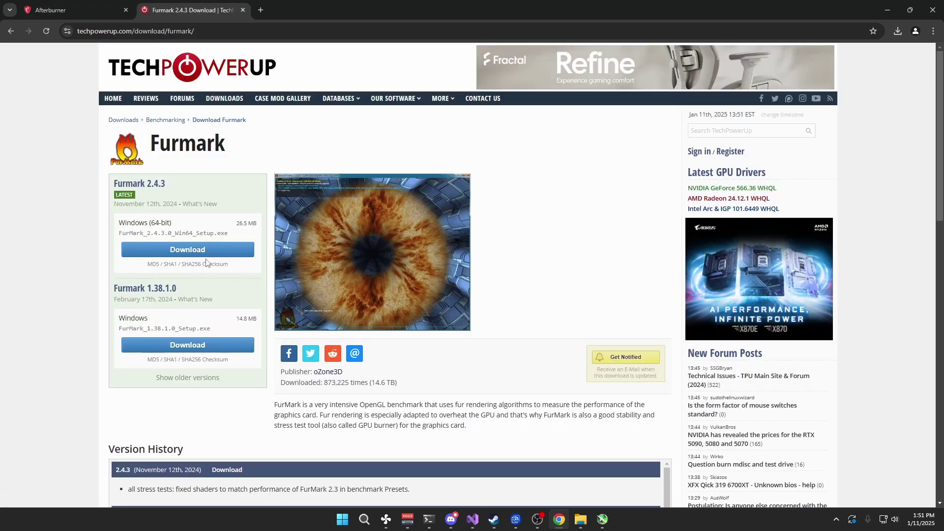
{"action": "left_click", "coordinate": [199, 253]}
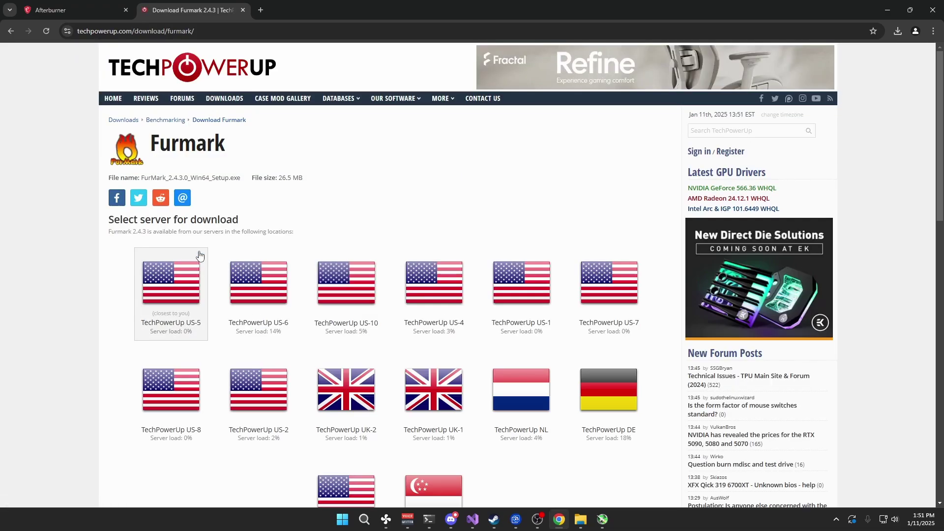
{"action": "left_click", "coordinate": [175, 293]}
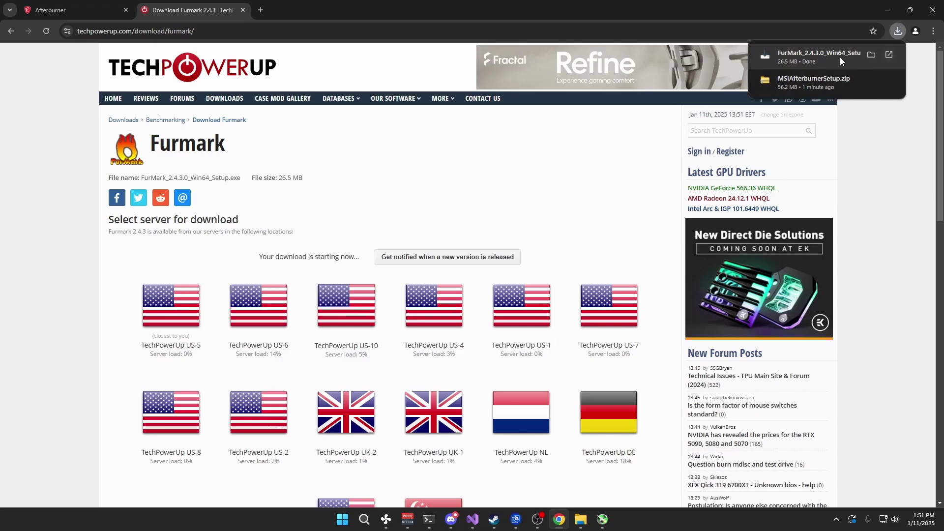
Run FurMark2 as administrator, dismiss the new-version notice, and start the FurMark (GL) test
{"action": "left_click", "coordinate": [892, 7]}
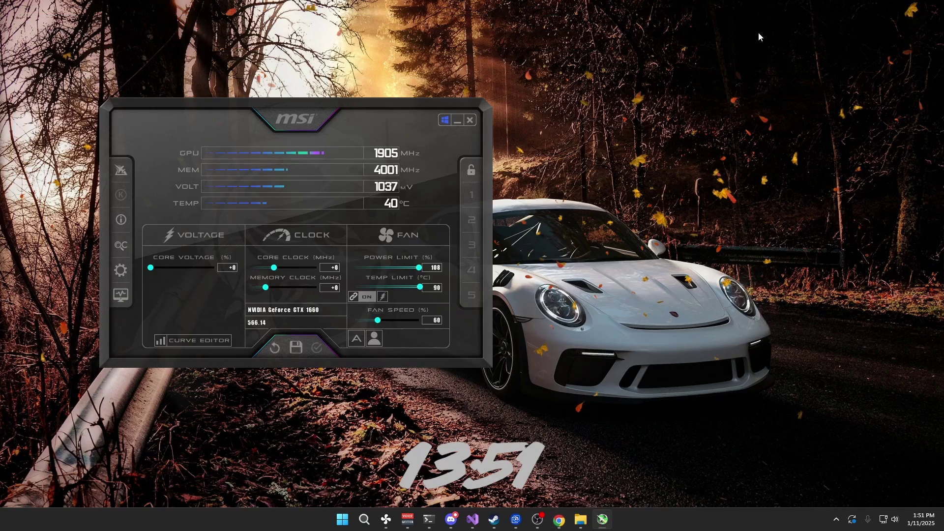
{"action": "key", "text": "super"}
{"action": "type", "text": "fur"}
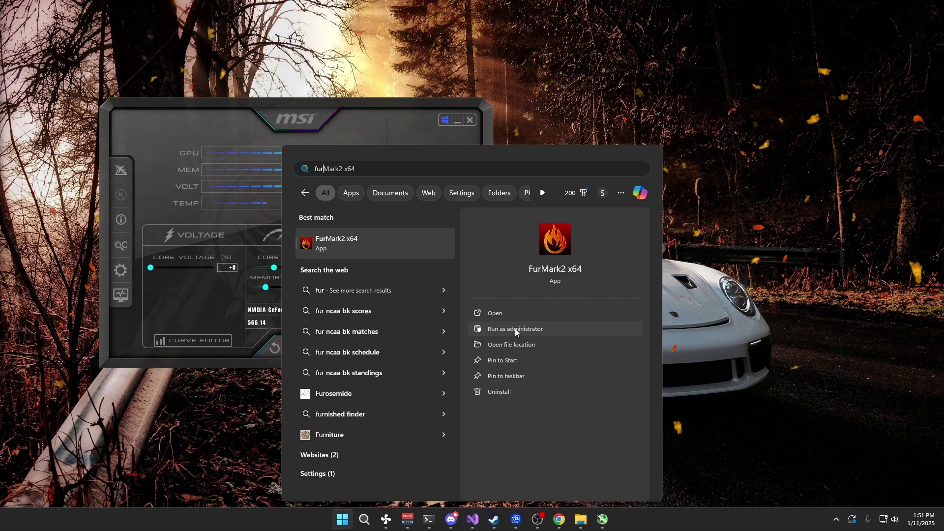
{"action": "left_click", "coordinate": [515, 329]}
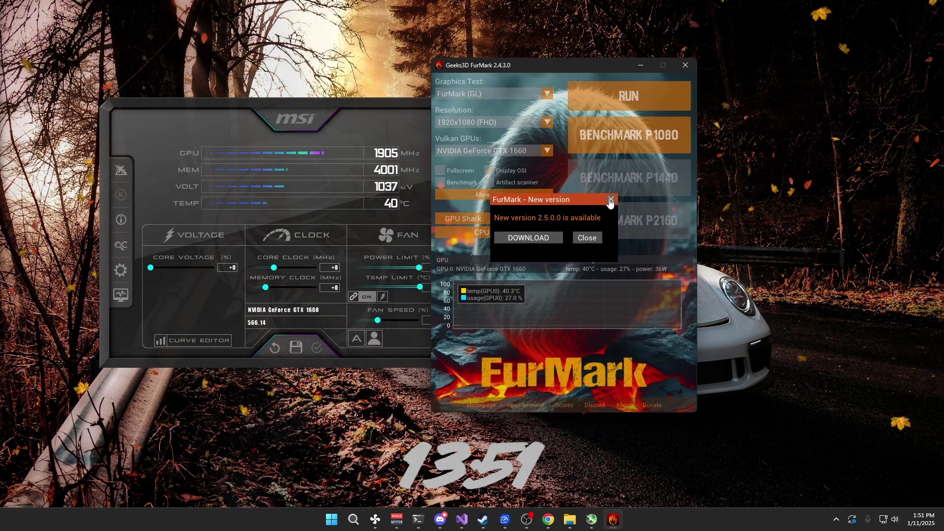
{"action": "left_click", "coordinate": [610, 200]}
{"action": "left_click", "coordinate": [613, 97]}
{"action": "mouse_move", "coordinate": [591, 519]}
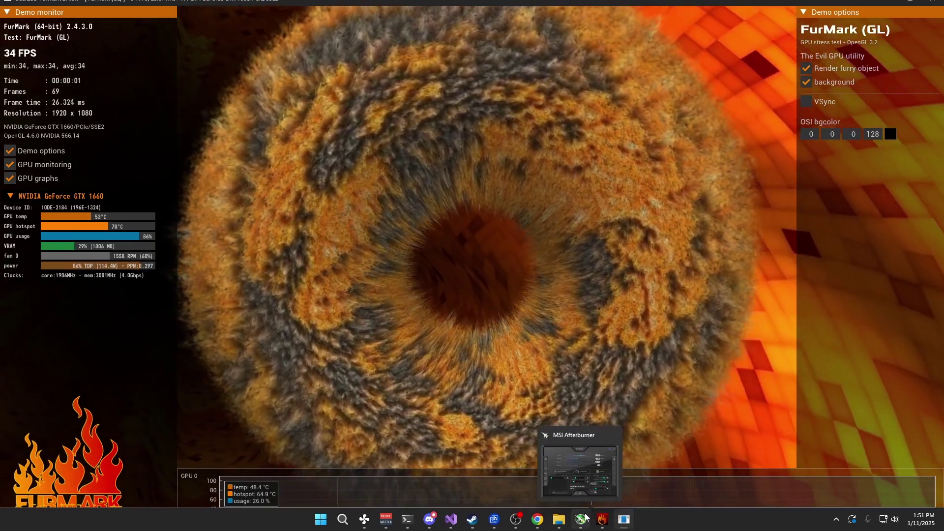
Move Afterburner to the right side and apply a 70% fan speed
{"action": "left_click", "coordinate": [585, 518]}
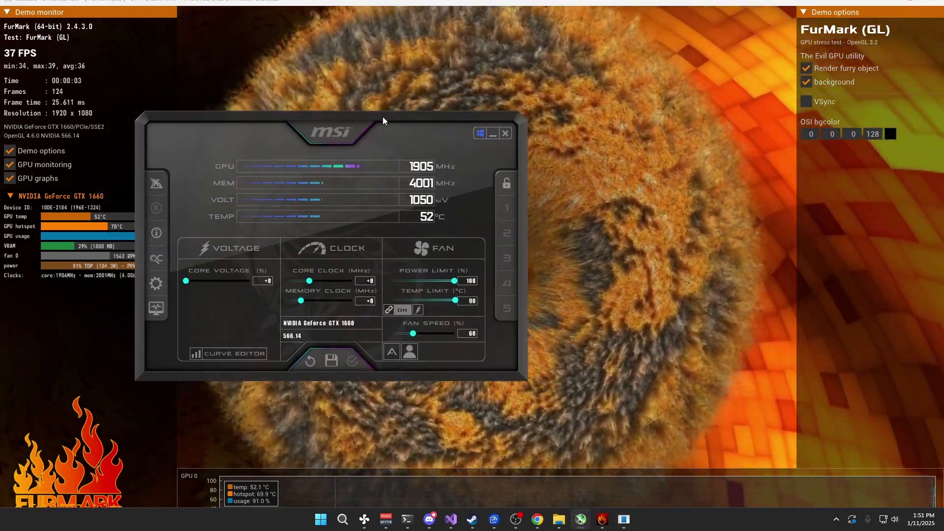
{"action": "left_click_drag", "start_coordinate": [383, 120], "coordinate": [732, 122]}
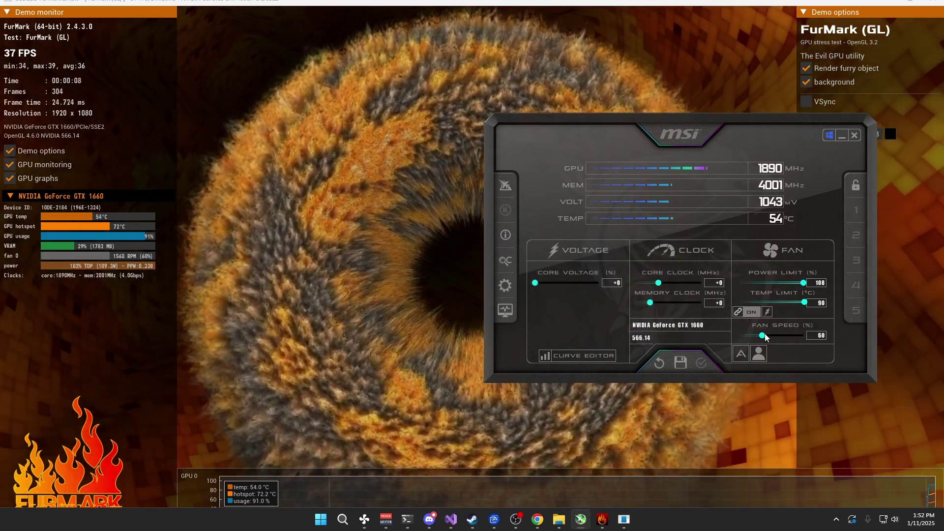
{"action": "left_click", "coordinate": [764, 337]}
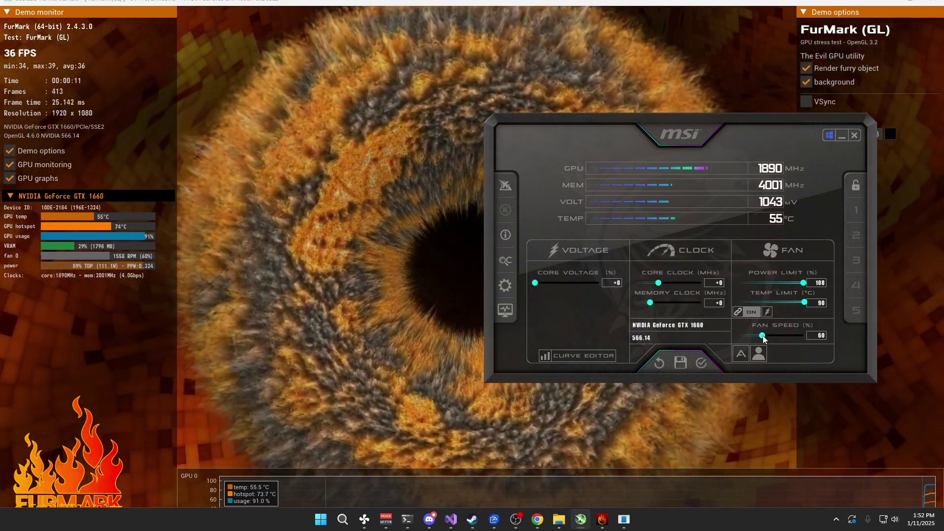
{"action": "left_click_drag", "start_coordinate": [762, 336], "coordinate": [772, 336]}
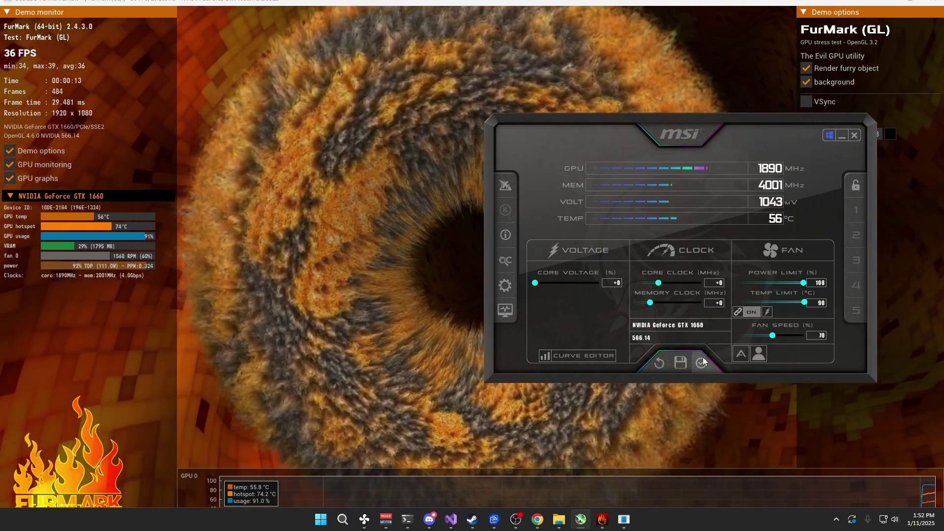
{"action": "left_click", "coordinate": [703, 362]}
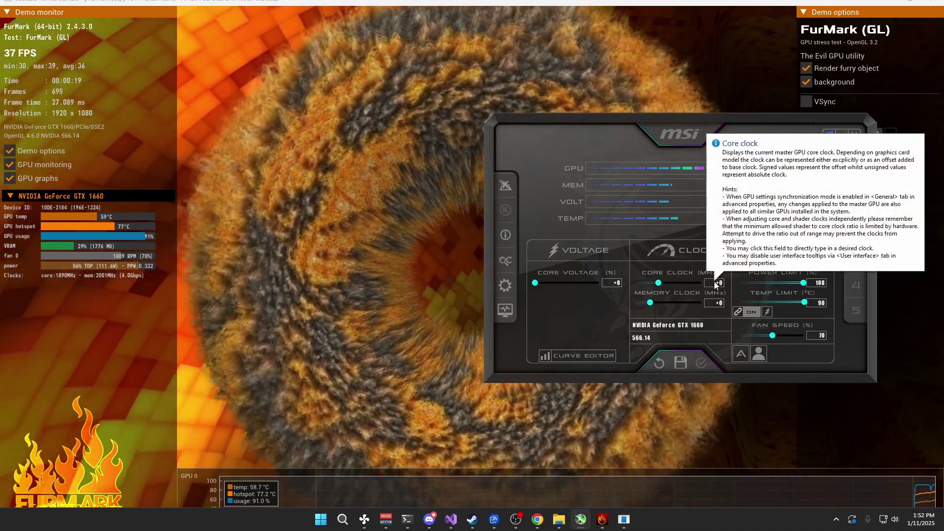
Set the core clock offset to +225 and apply an 80% fan speed
{"action": "left_click", "coordinate": [714, 284]}
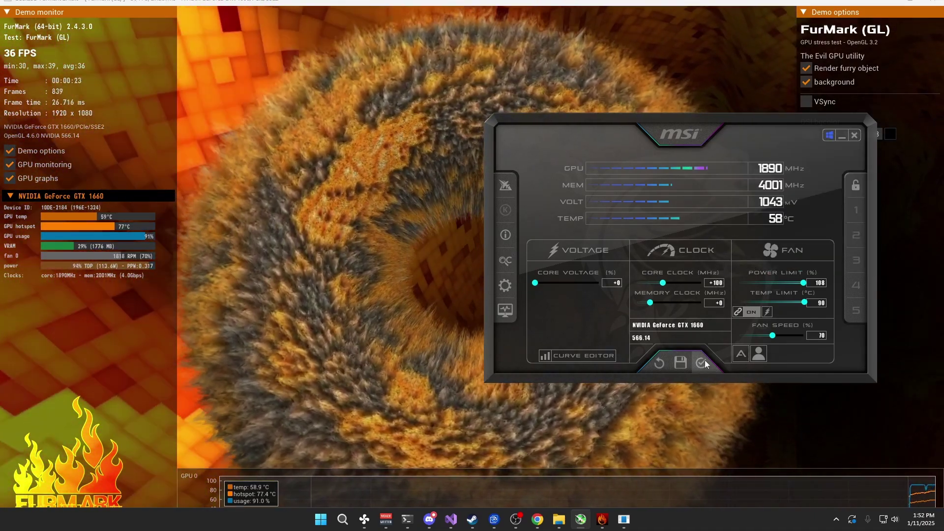
{"action": "left_click", "coordinate": [702, 363]}
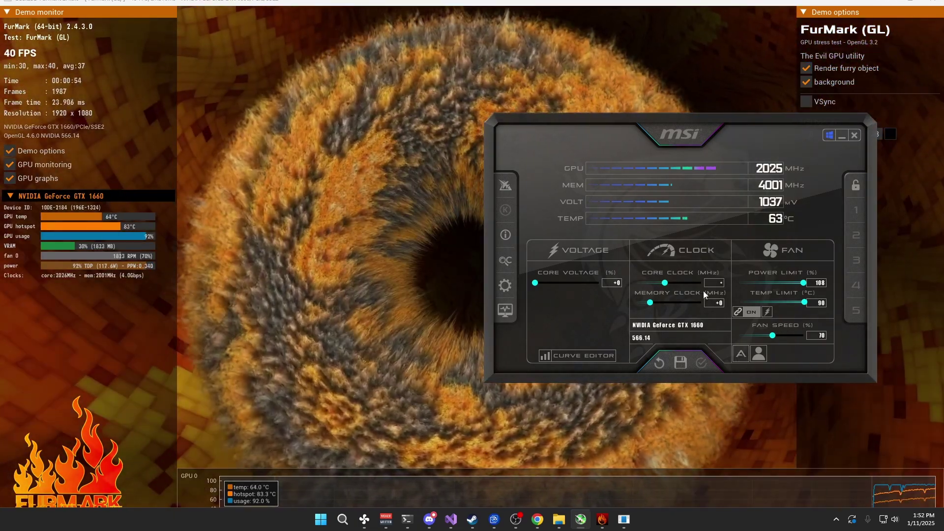
{"action": "key", "text": "Return"}
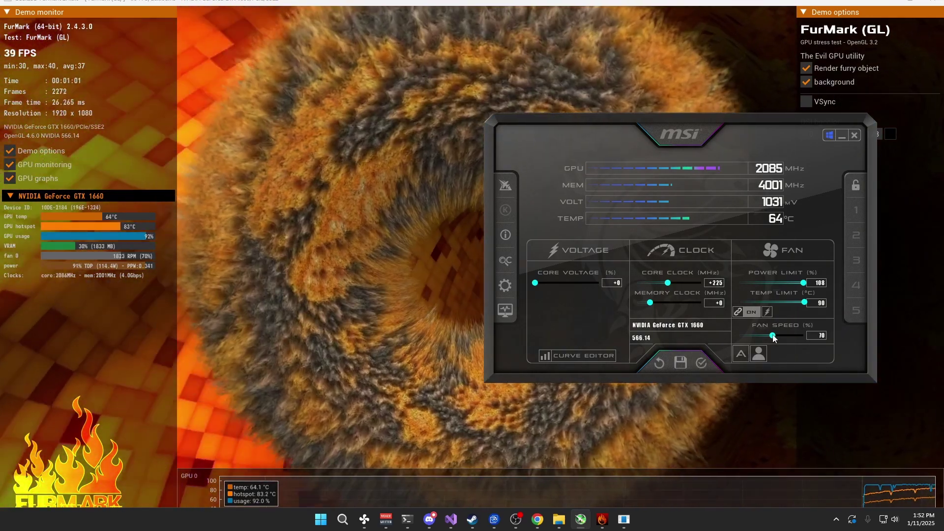
{"action": "left_click_drag", "start_coordinate": [771, 335], "coordinate": [784, 335]}
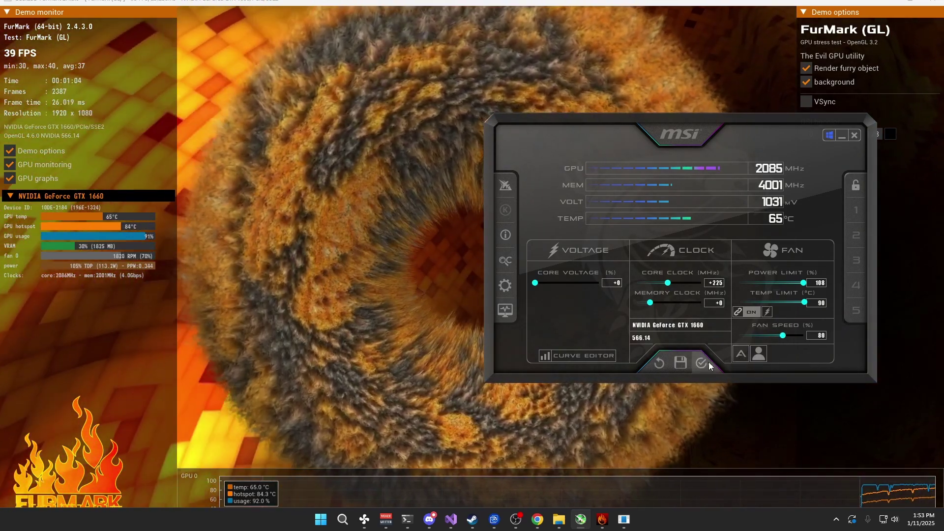
{"action": "left_click", "coordinate": [703, 363]}
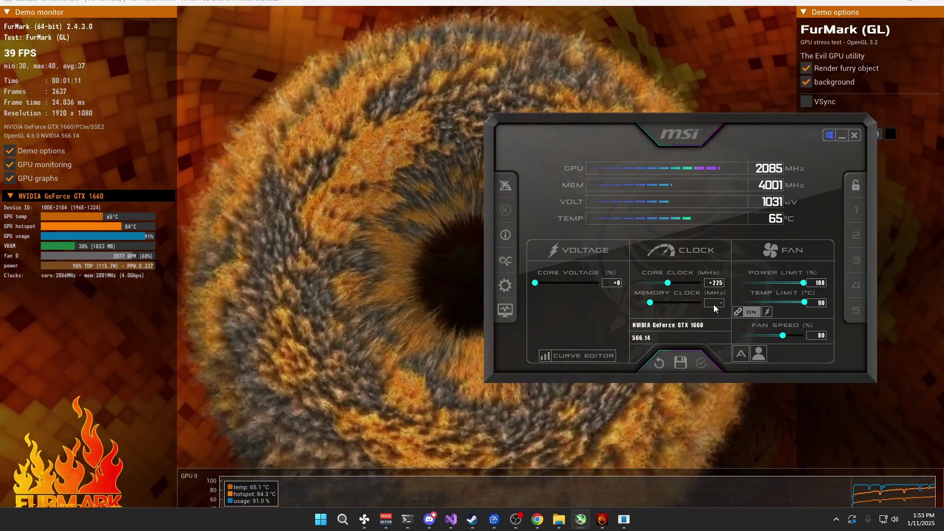
Apply a +500 memory clock offset and raise the fan speed to 100%
{"action": "left_click", "coordinate": [713, 303]}
{"action": "type", "text": "+500"}
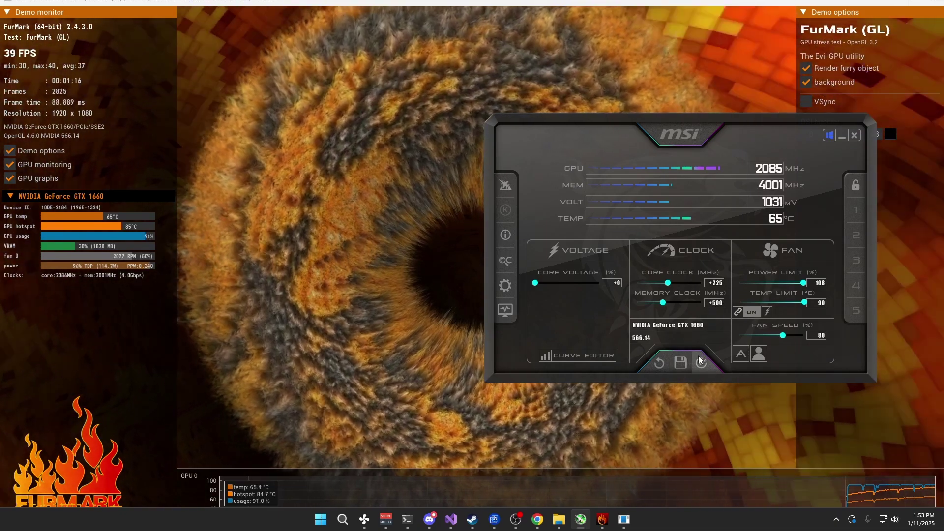
{"action": "left_click", "coordinate": [698, 355]}
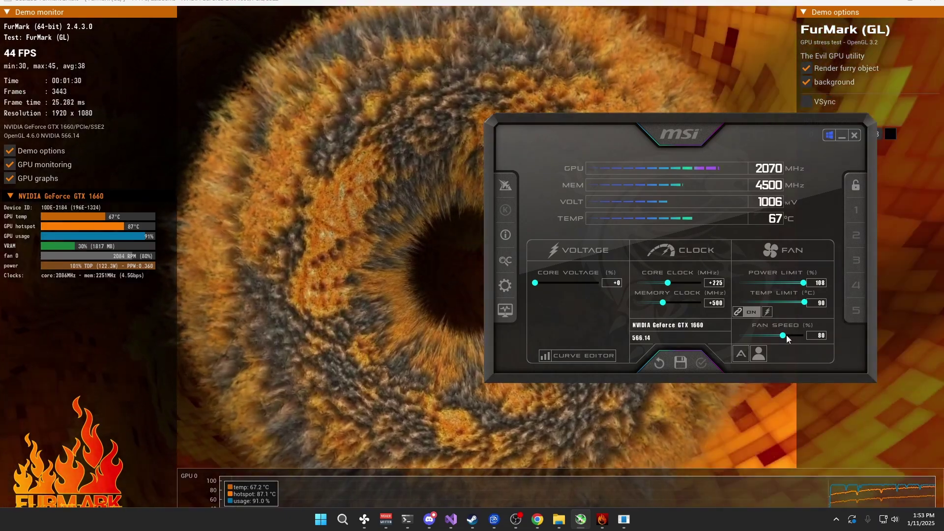
{"action": "left_click_drag", "start_coordinate": [787, 335], "coordinate": [792, 337]}
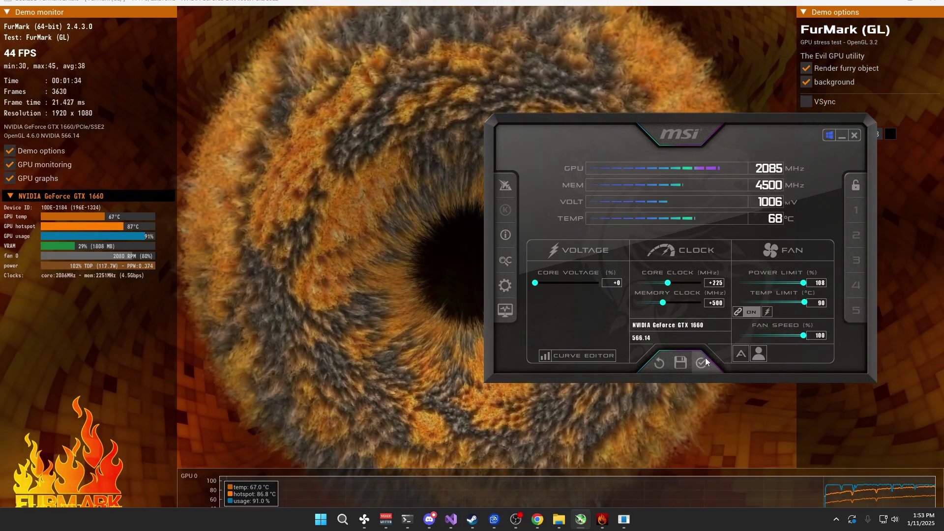
{"action": "left_click", "coordinate": [703, 361]}
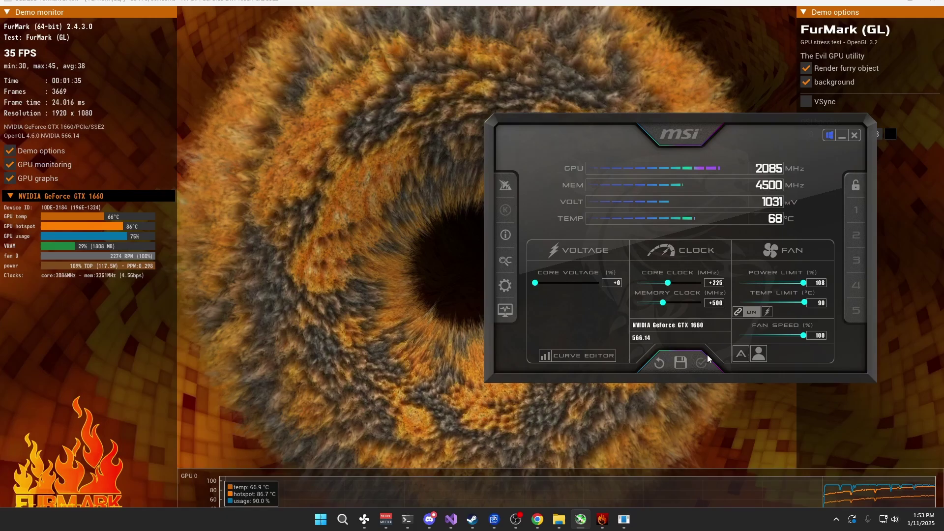
Enter and apply a +600 memory clock offset
{"action": "left_click", "coordinate": [713, 303]}
{"action": "type", "text": "600"}
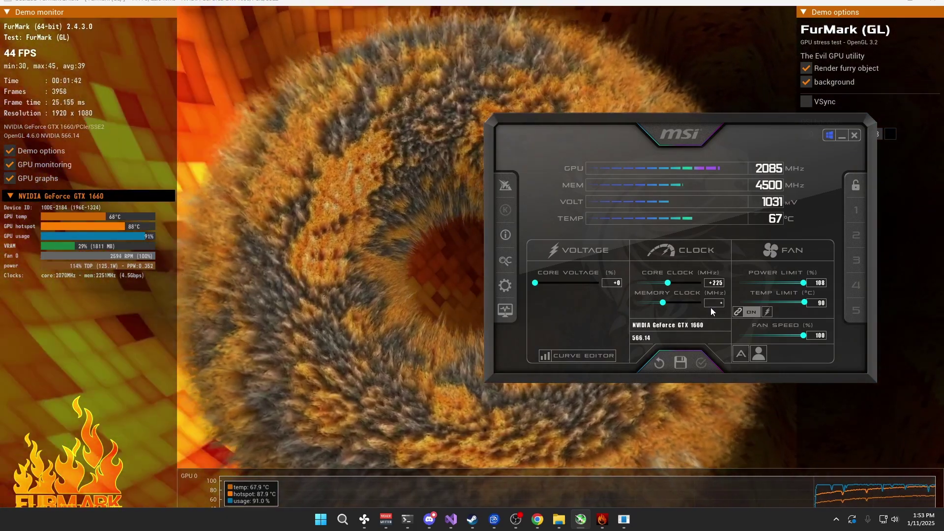
{"action": "key", "text": "Return"}
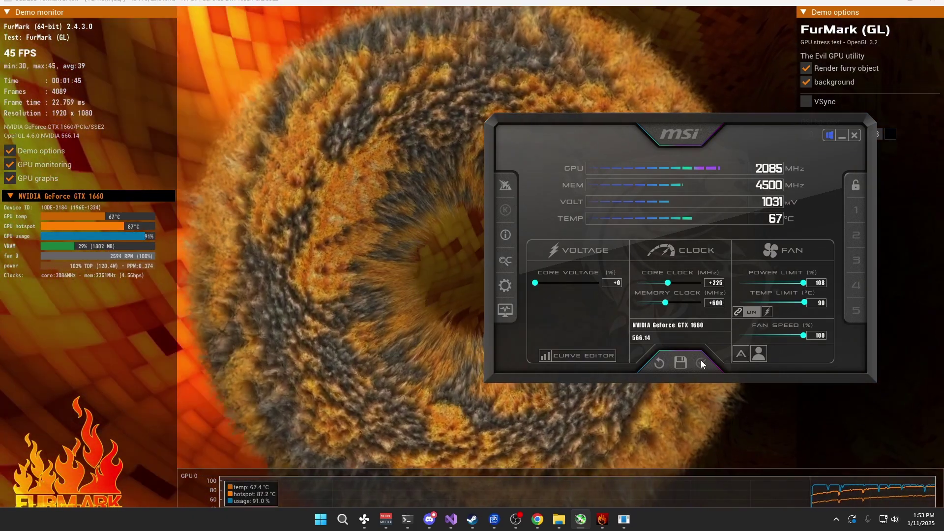
{"action": "left_click", "coordinate": [707, 358]}
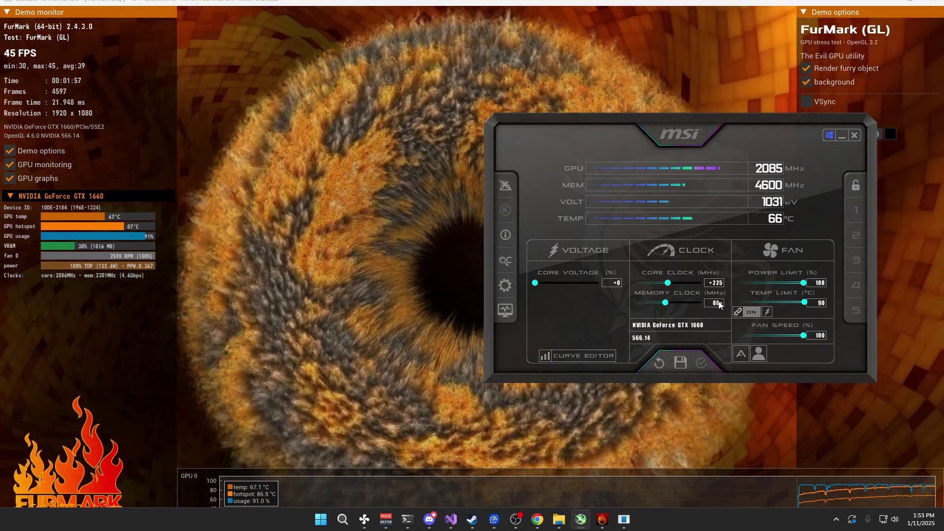
{"action": "type", "text": "80"}
{"action": "left_click", "coordinate": [715, 303]}
Enter an +800 memory clock offset and move the Afterburner and FurMark windows aside
{"action": "type", "text": "800"}
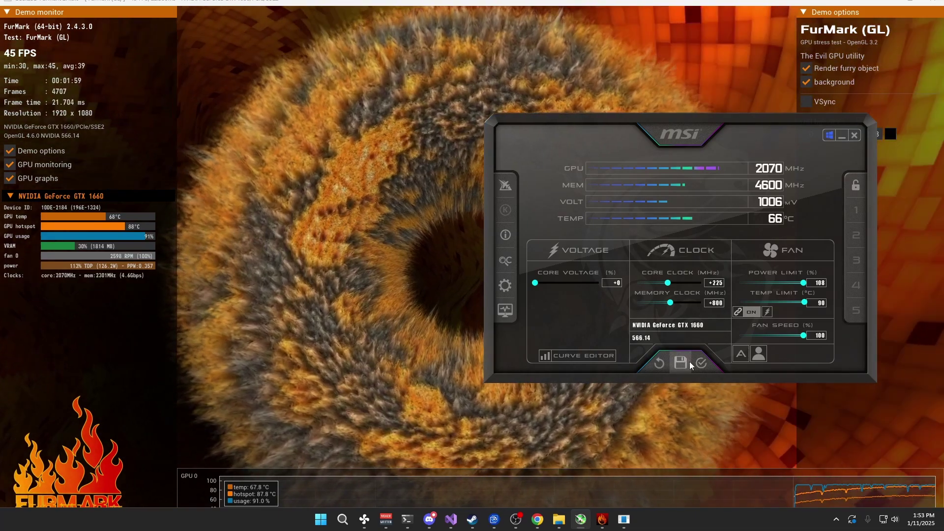
{"action": "key", "text": "Return"}
{"action": "left_click_drag", "start_coordinate": [637, 226], "coordinate": [614, 235]}
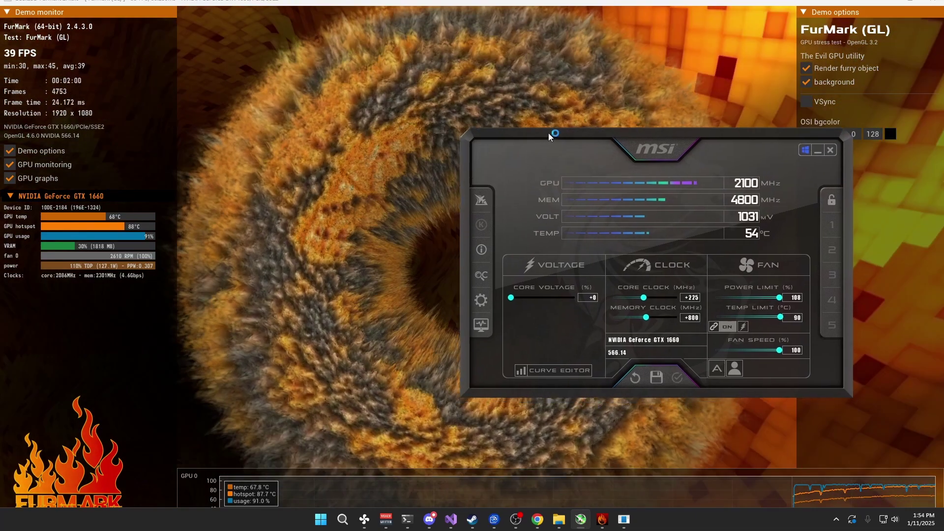
{"action": "left_click", "coordinate": [608, 523]}
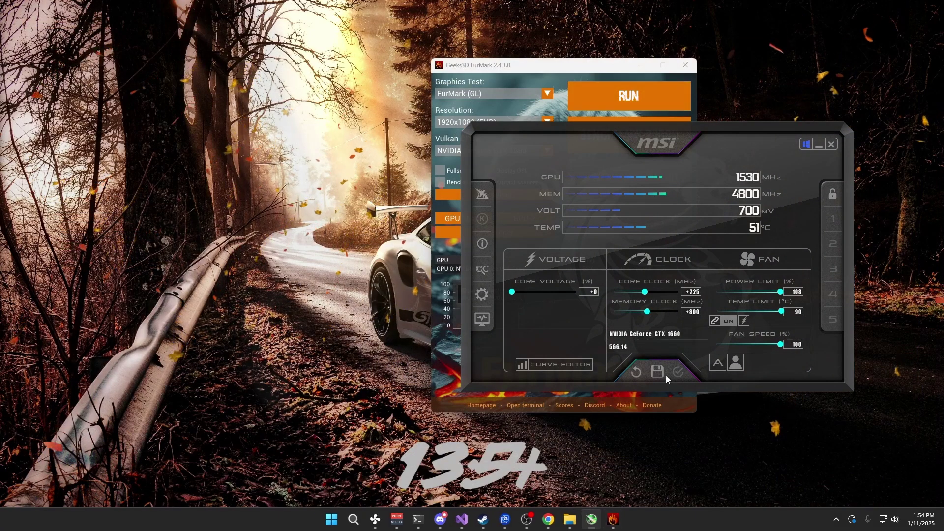
Apply a +700 memory offset, restart the FurMark test, and save to profile 1
{"action": "left_click", "coordinate": [695, 312]}
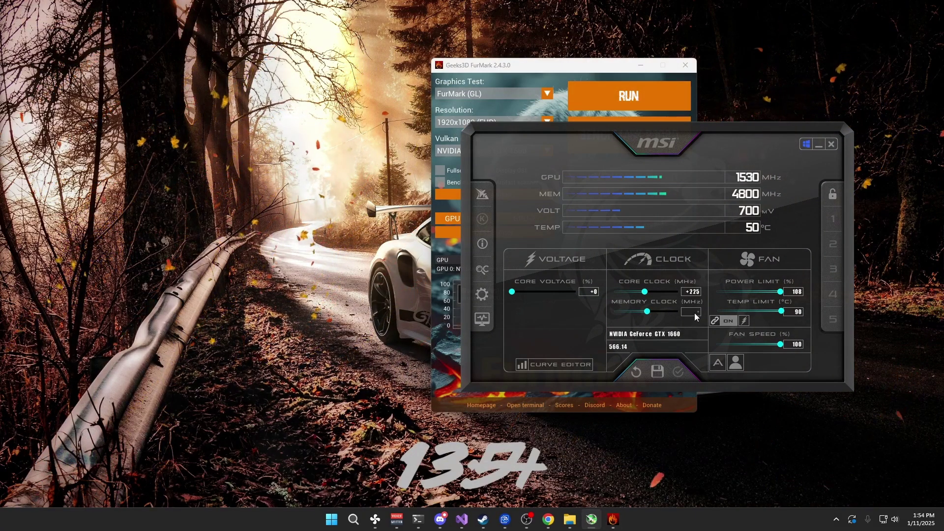
{"action": "type", "text": "700"}
{"action": "key", "text": "Return"}
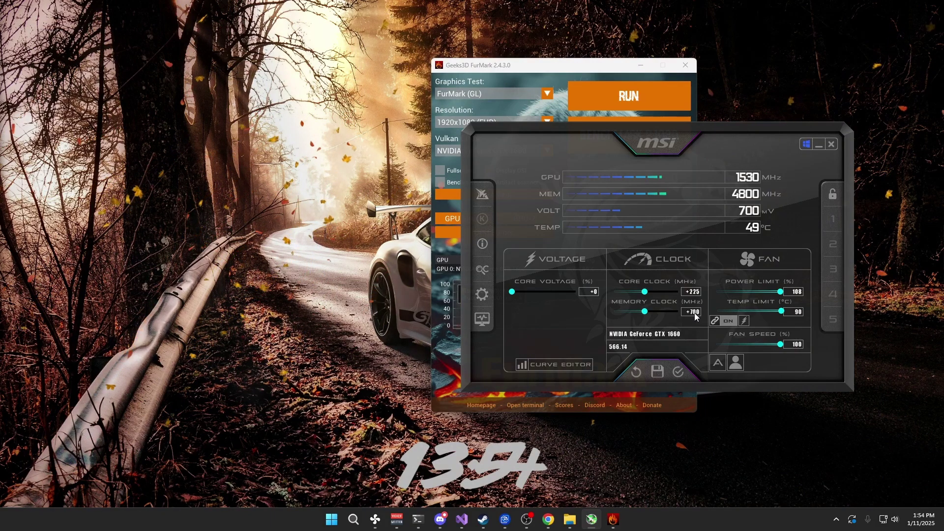
{"action": "left_click", "coordinate": [678, 372]}
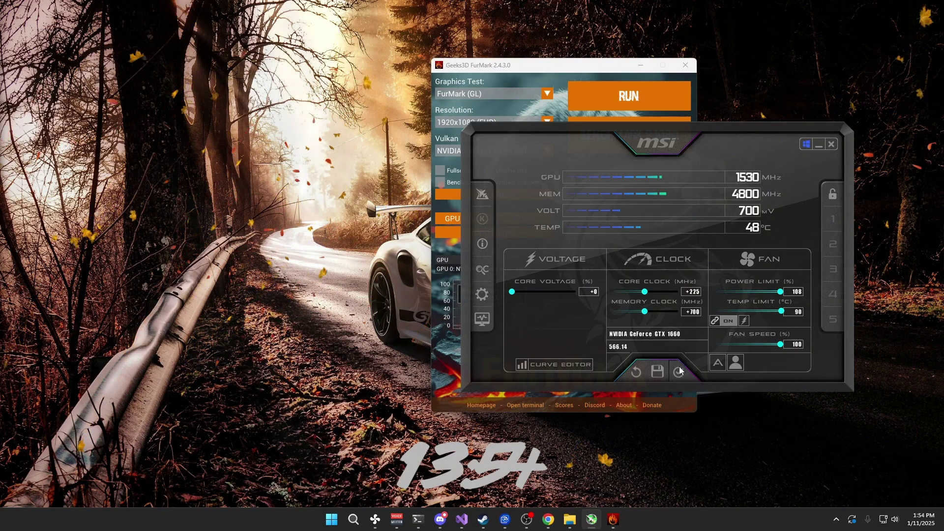
{"action": "left_click", "coordinate": [665, 96]}
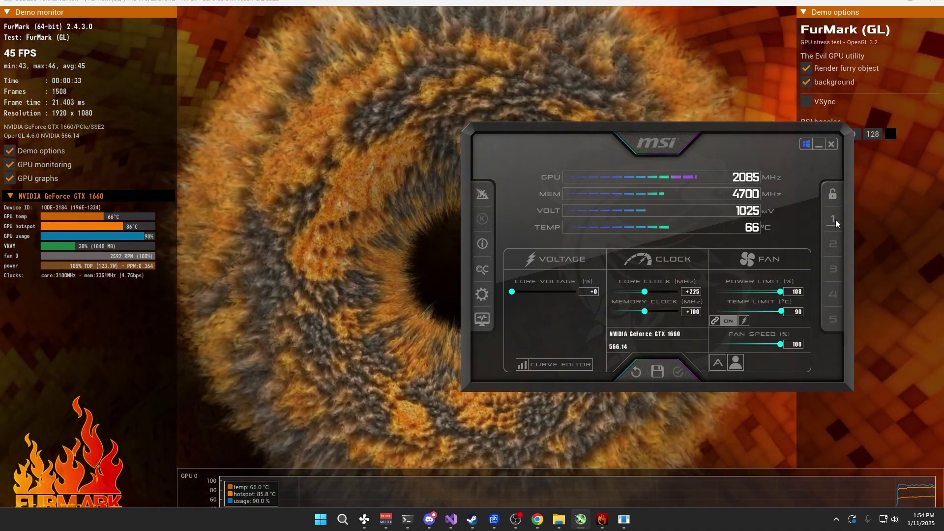
{"action": "left_click", "coordinate": [836, 219]}
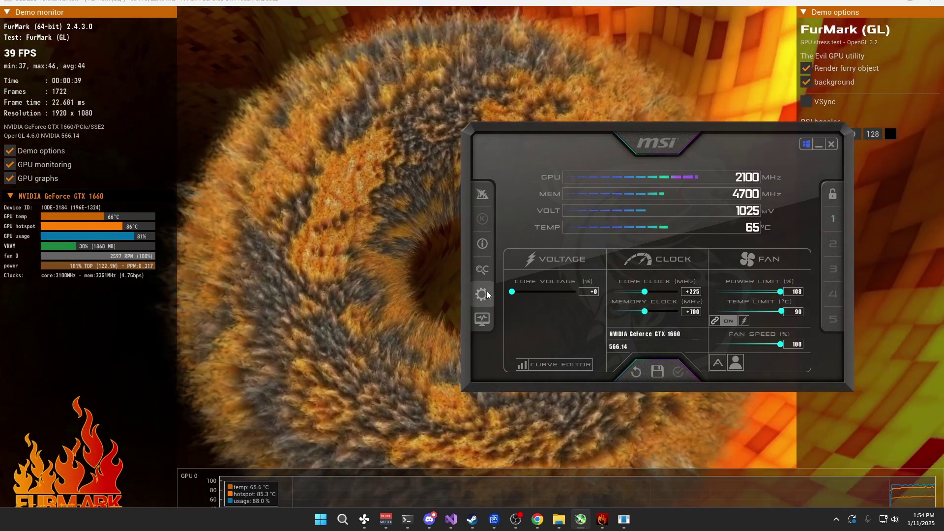
Turn on user defined software automatic fan control in the Fan settings
{"action": "left_click", "coordinate": [484, 292]}
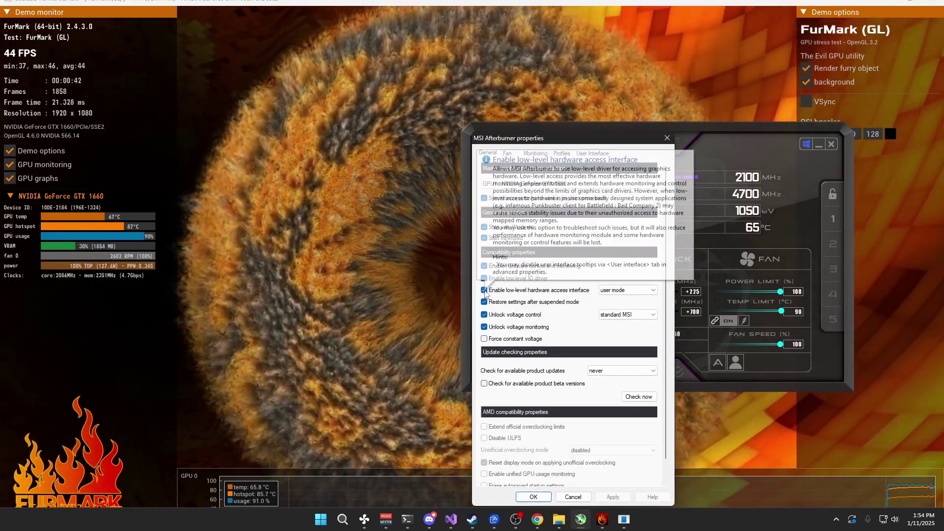
{"action": "left_click", "coordinate": [507, 153]}
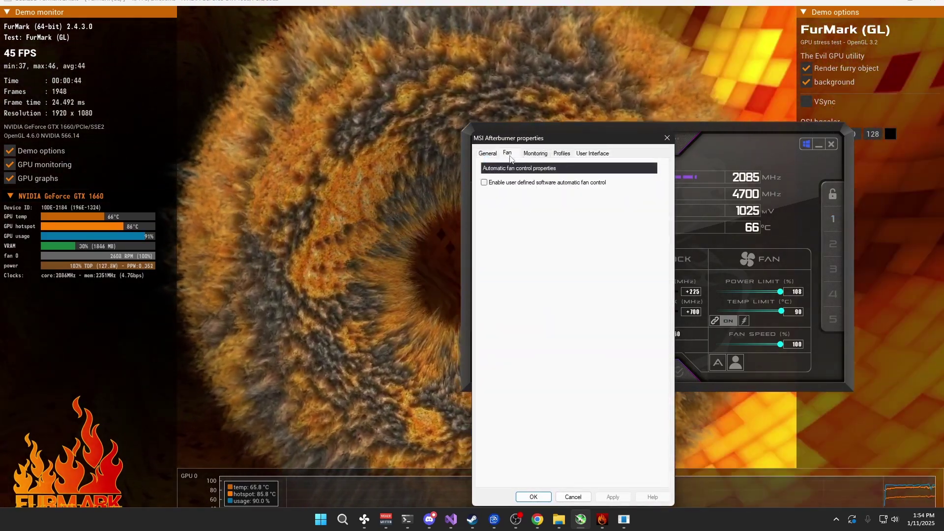
{"action": "left_click", "coordinate": [499, 183]}
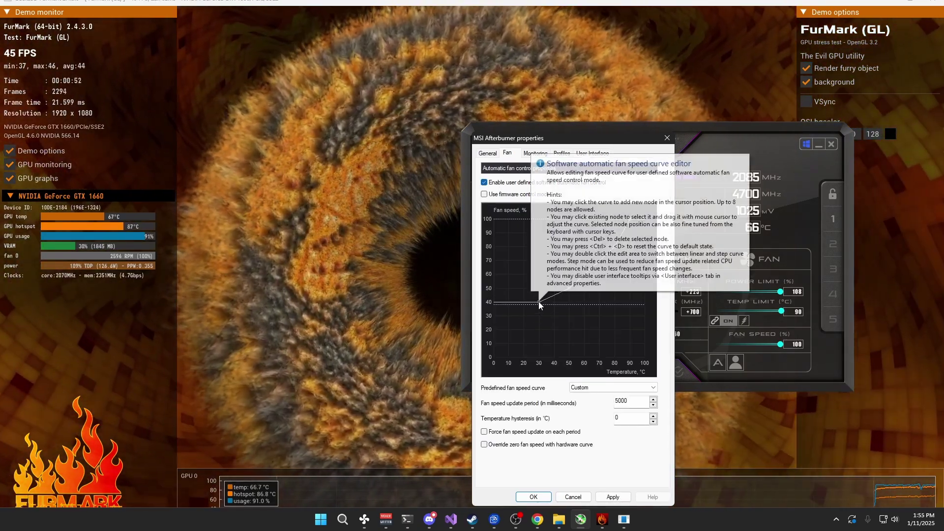
Shape the fan curve: 50 °C near 56%, 60 °C at 75%, 100% by about 70 °C
{"action": "left_click_drag", "start_coordinate": [538, 301], "coordinate": [538, 305]}
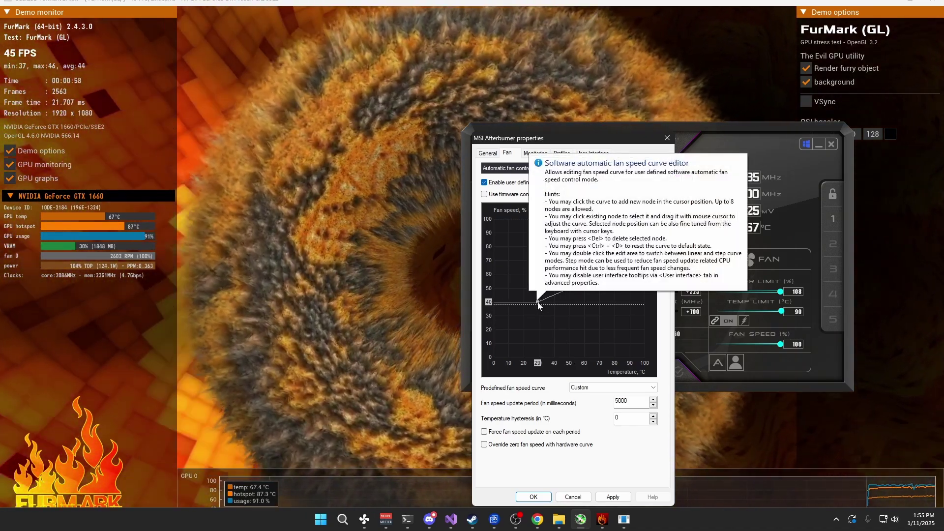
{"action": "left_click_drag", "start_coordinate": [538, 302], "coordinate": [538, 303]}
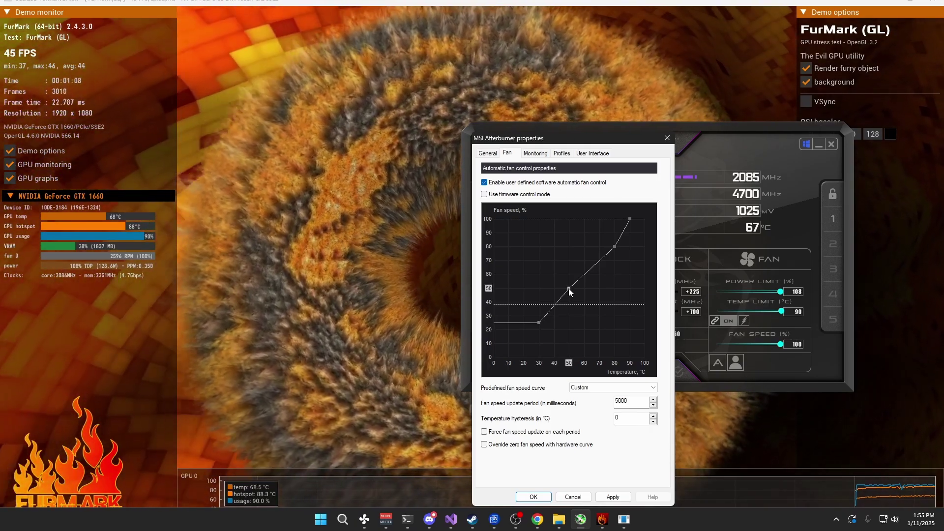
{"action": "left_click_drag", "start_coordinate": [568, 288], "coordinate": [568, 302]}
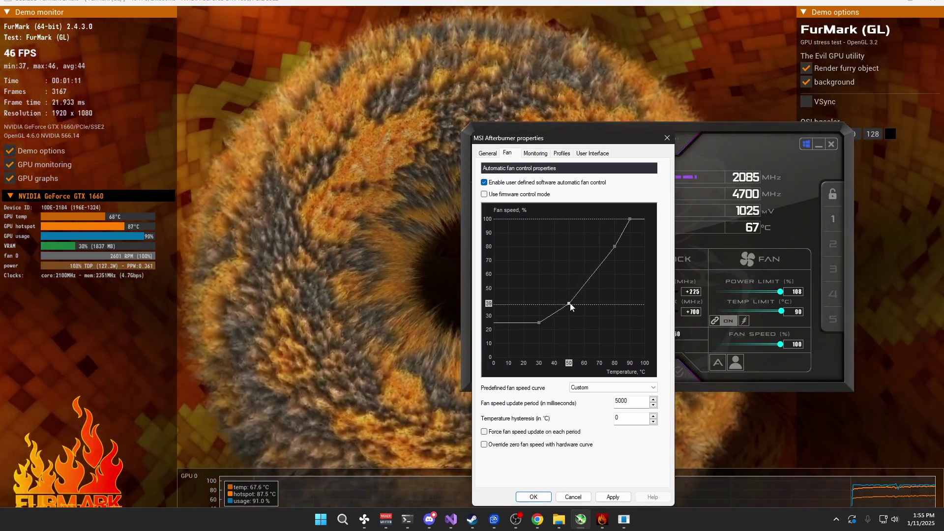
{"action": "left_click_drag", "start_coordinate": [570, 303], "coordinate": [572, 291]}
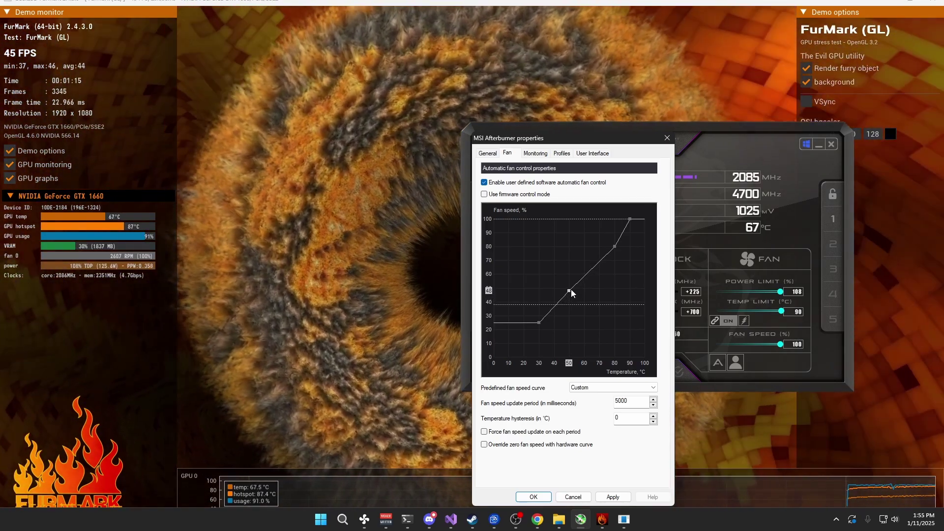
{"action": "left_click_drag", "start_coordinate": [571, 291], "coordinate": [571, 280]}
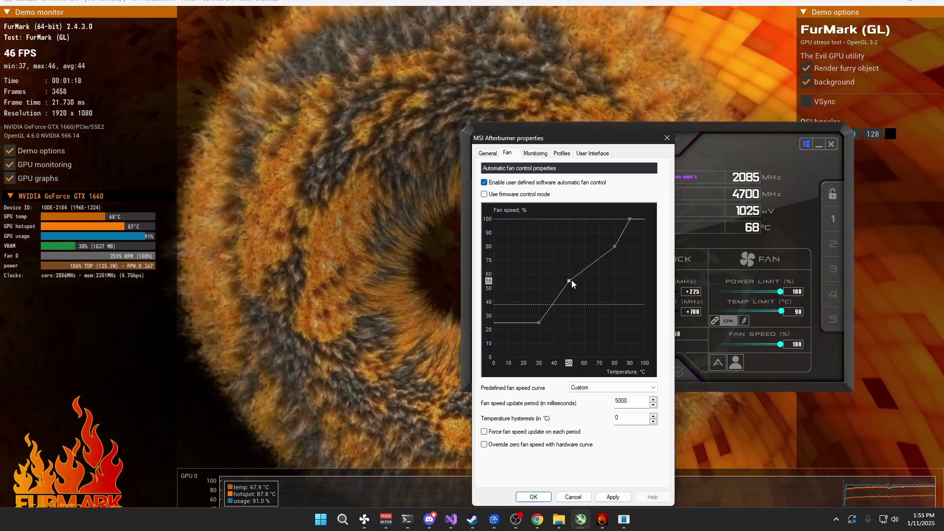
{"action": "left_click_drag", "start_coordinate": [615, 246], "coordinate": [586, 264]}
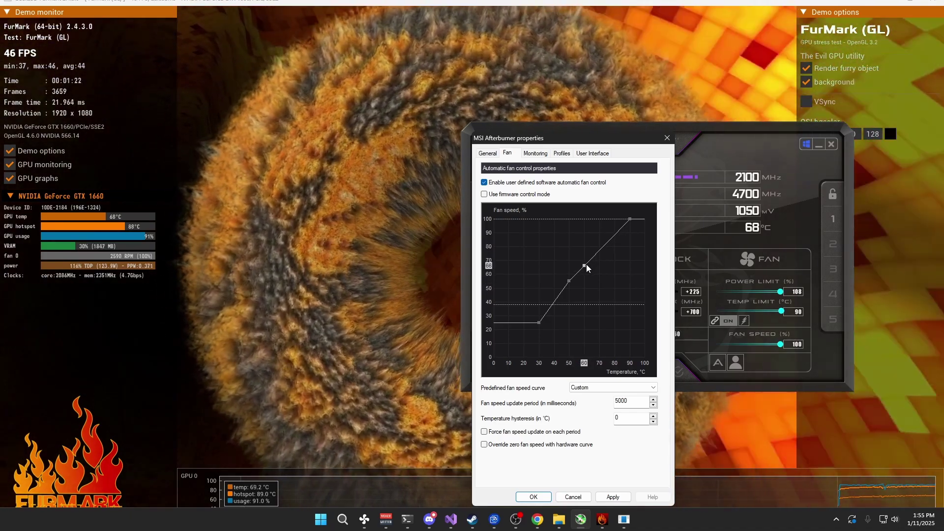
{"action": "left_click_drag", "start_coordinate": [586, 264], "coordinate": [585, 254]}
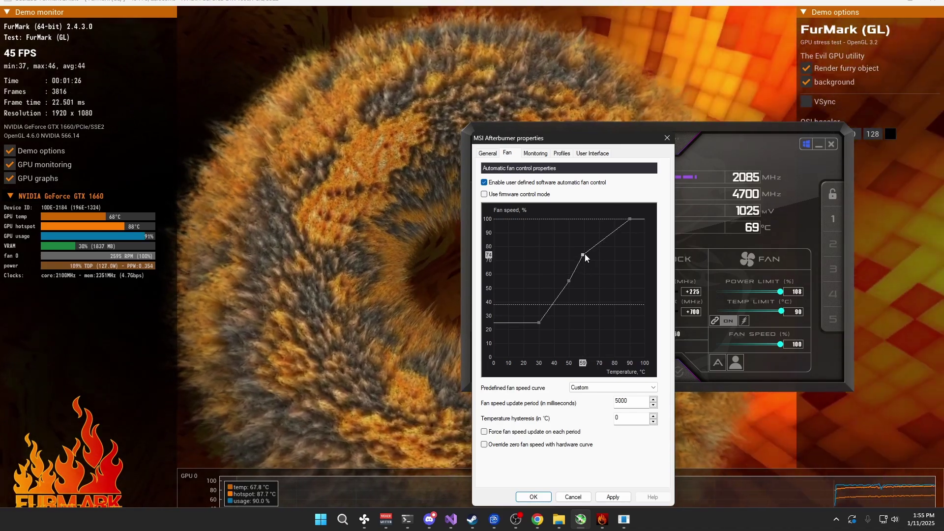
{"action": "left_click_drag", "start_coordinate": [585, 253], "coordinate": [585, 252]}
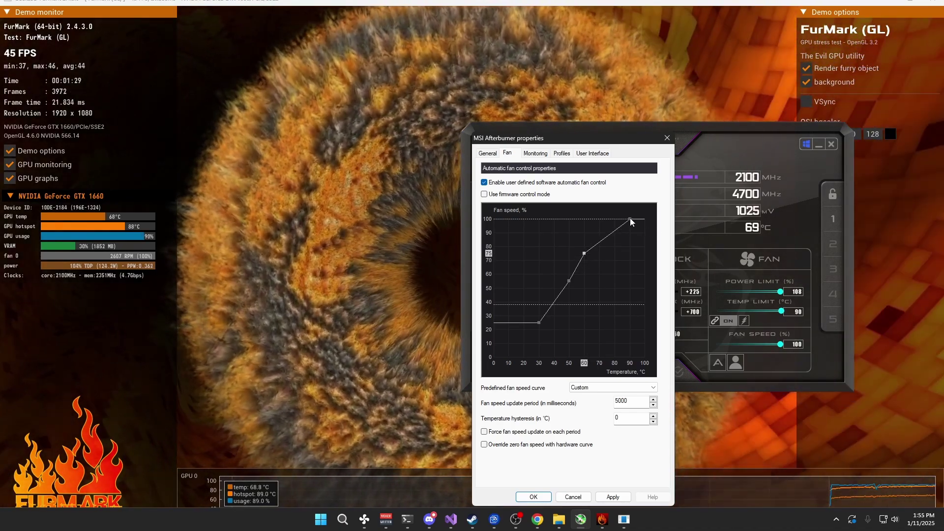
{"action": "left_click_drag", "start_coordinate": [630, 218], "coordinate": [598, 219]}
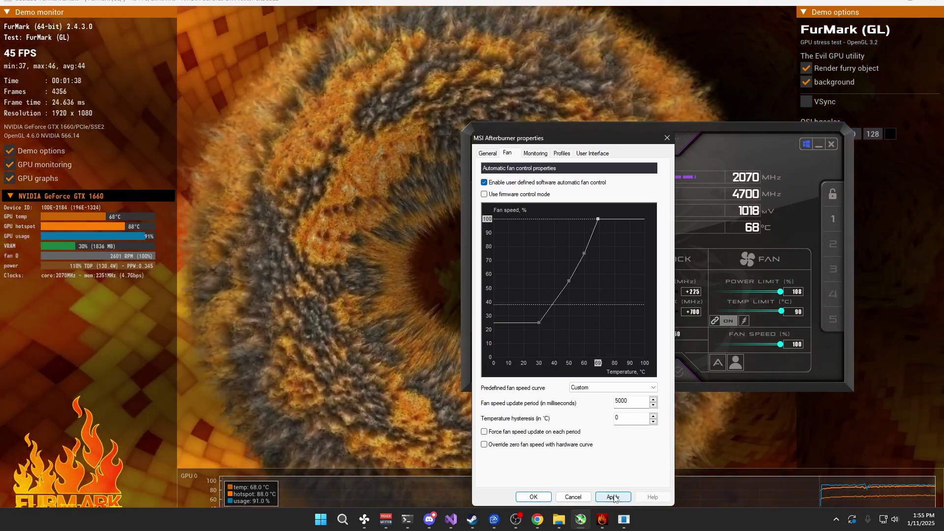
Apply the custom fan curve and confirm the properties dialog with OK
{"action": "left_click", "coordinate": [613, 497]}
{"action": "left_click", "coordinate": [542, 497]}
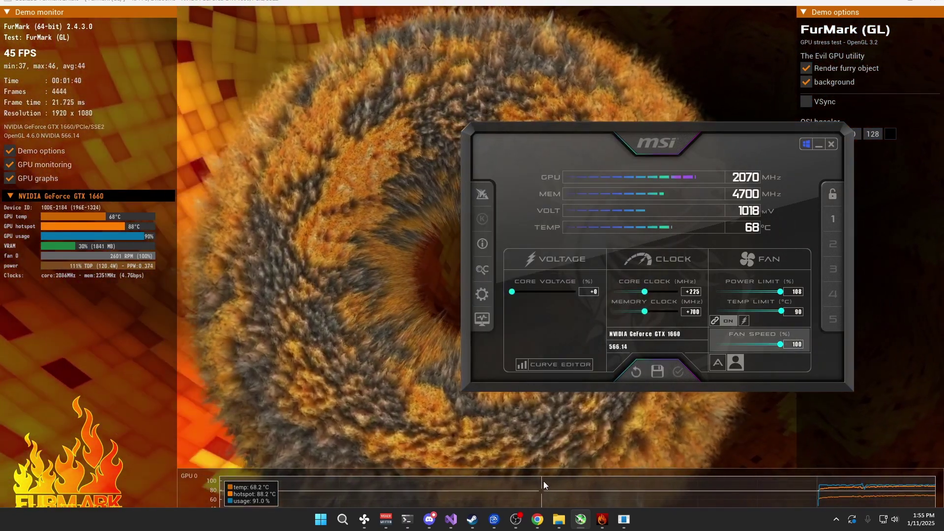